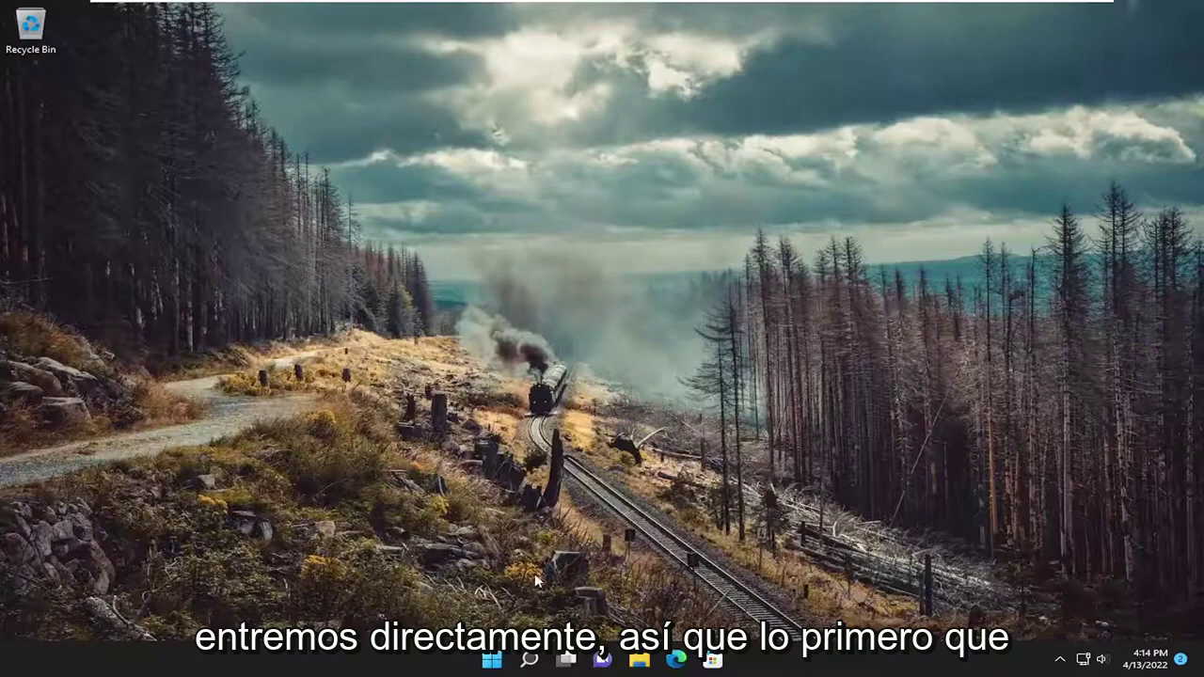
Step: Search for cmd and open Command Prompt as administrator, allowing it to make changes to the device
left_click(529, 661)
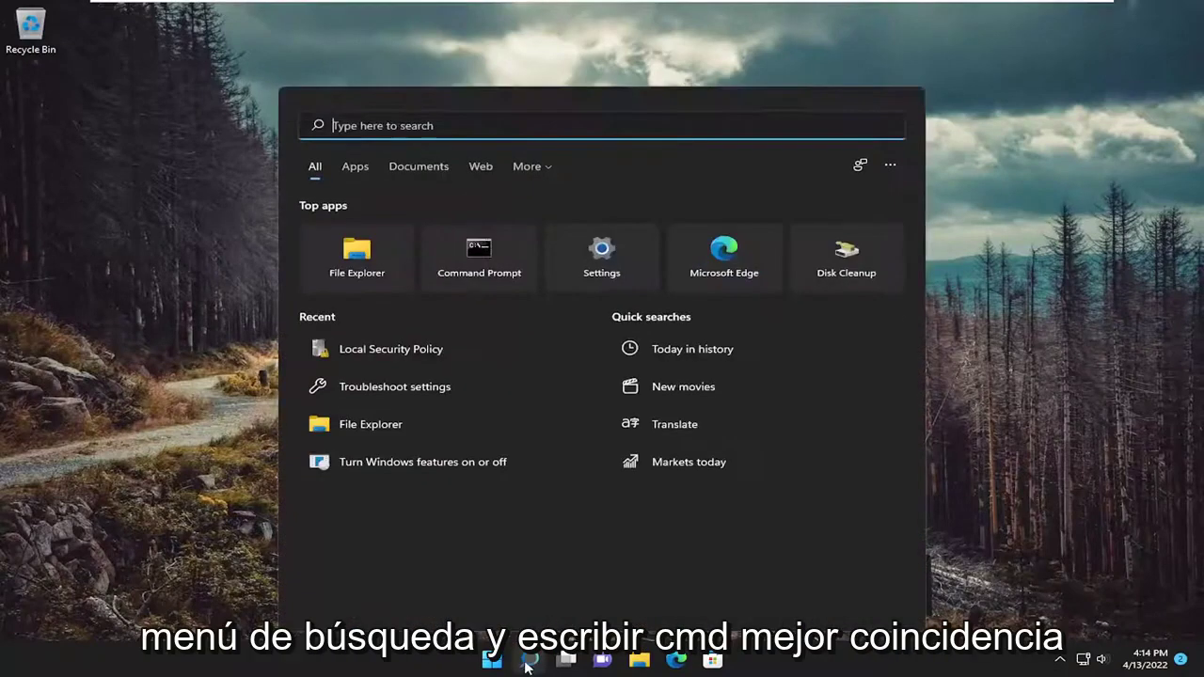
type("cmd")
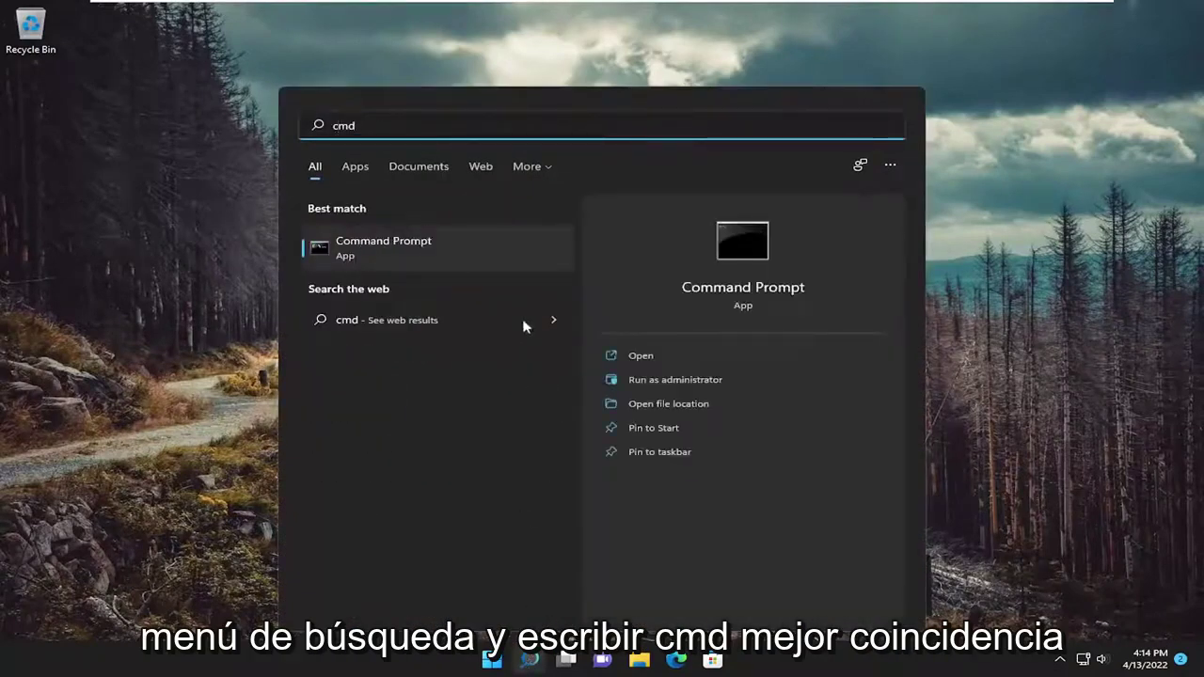
right_click(369, 251)
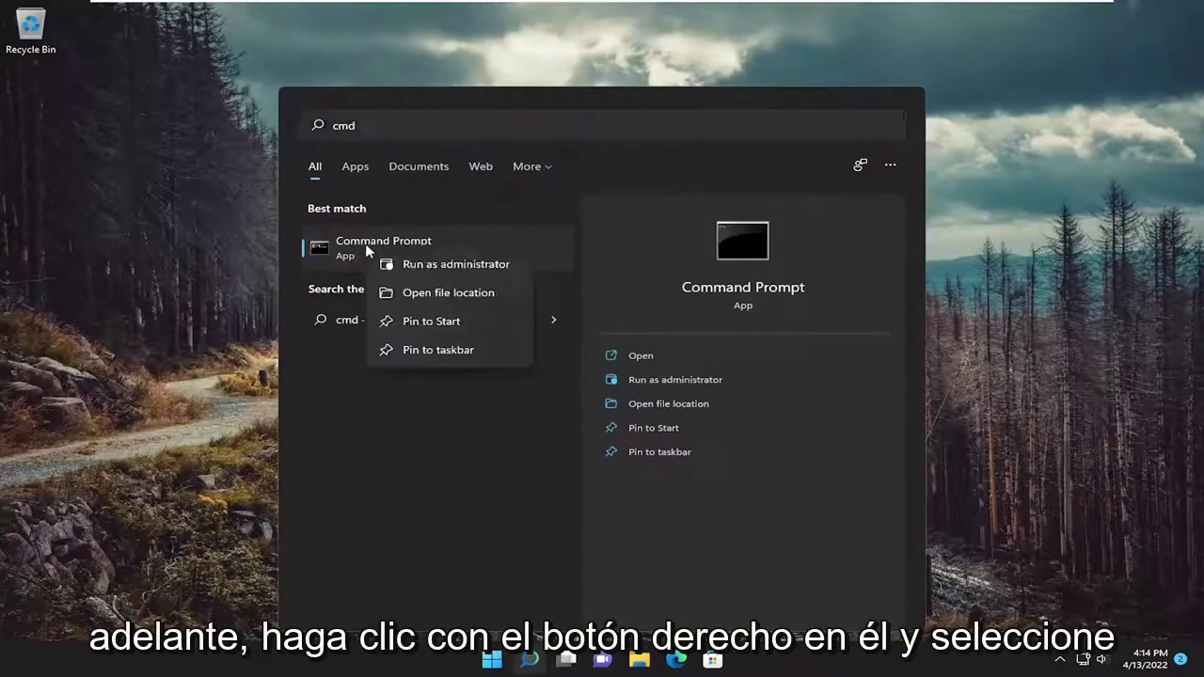
left_click(452, 267)
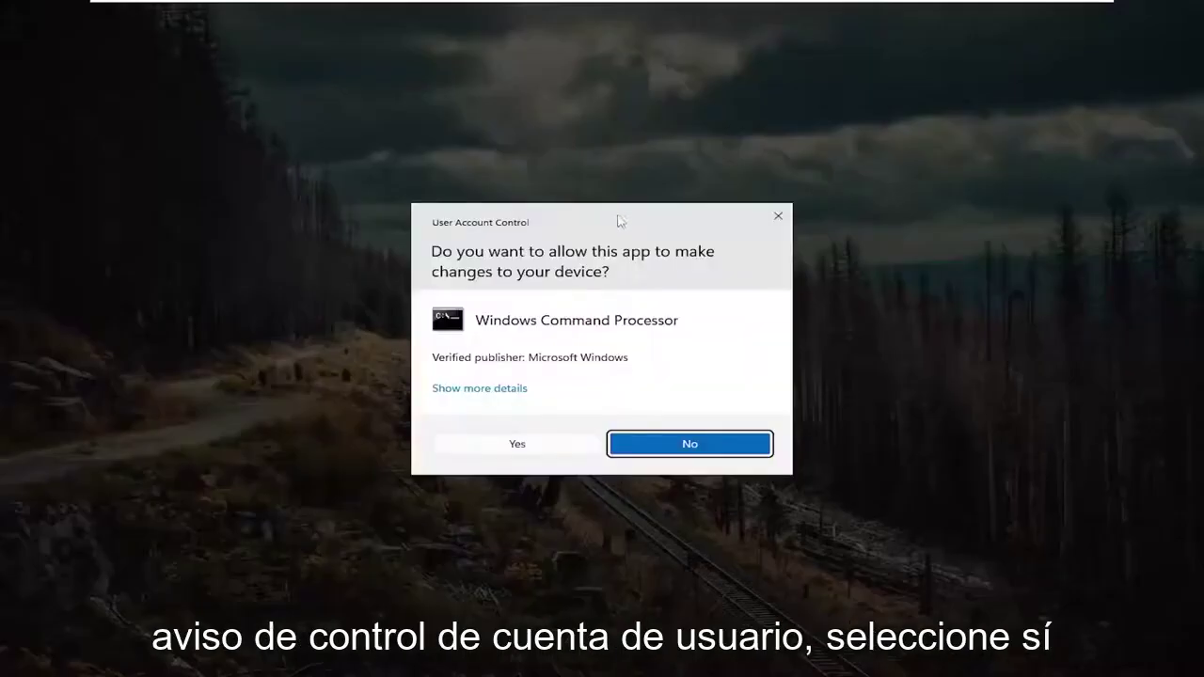
left_click(550, 449)
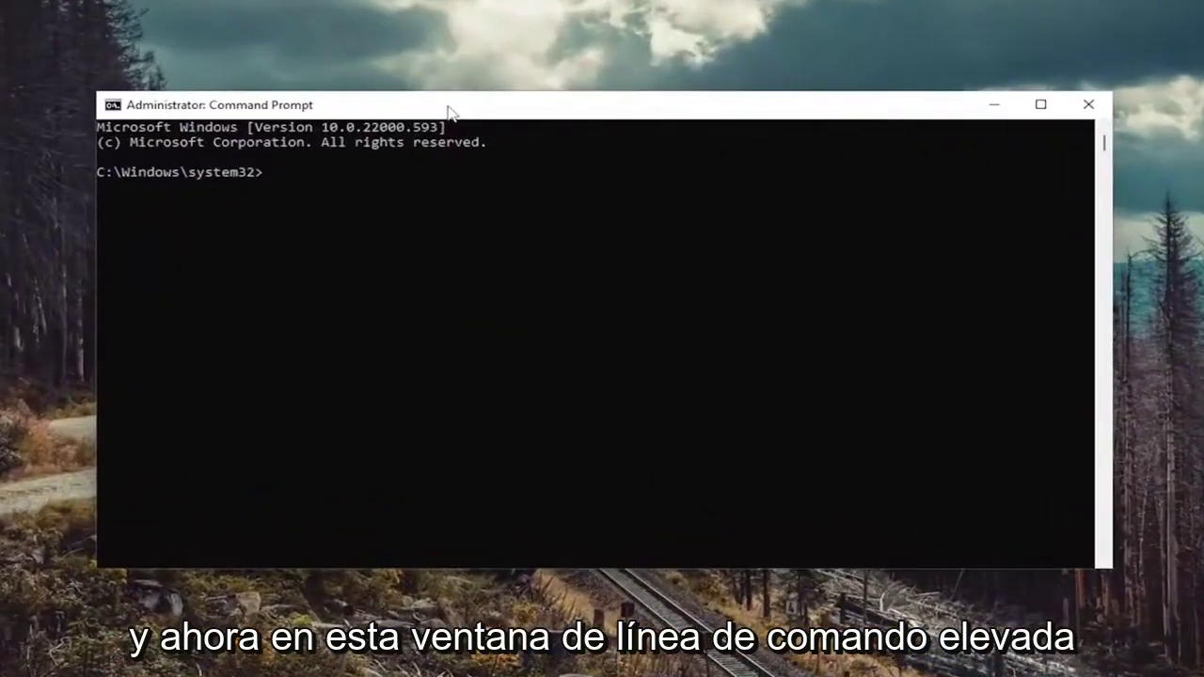
Step: Flush the DNS resolver cache by running ipconfig /flushdns
type("ipcon")
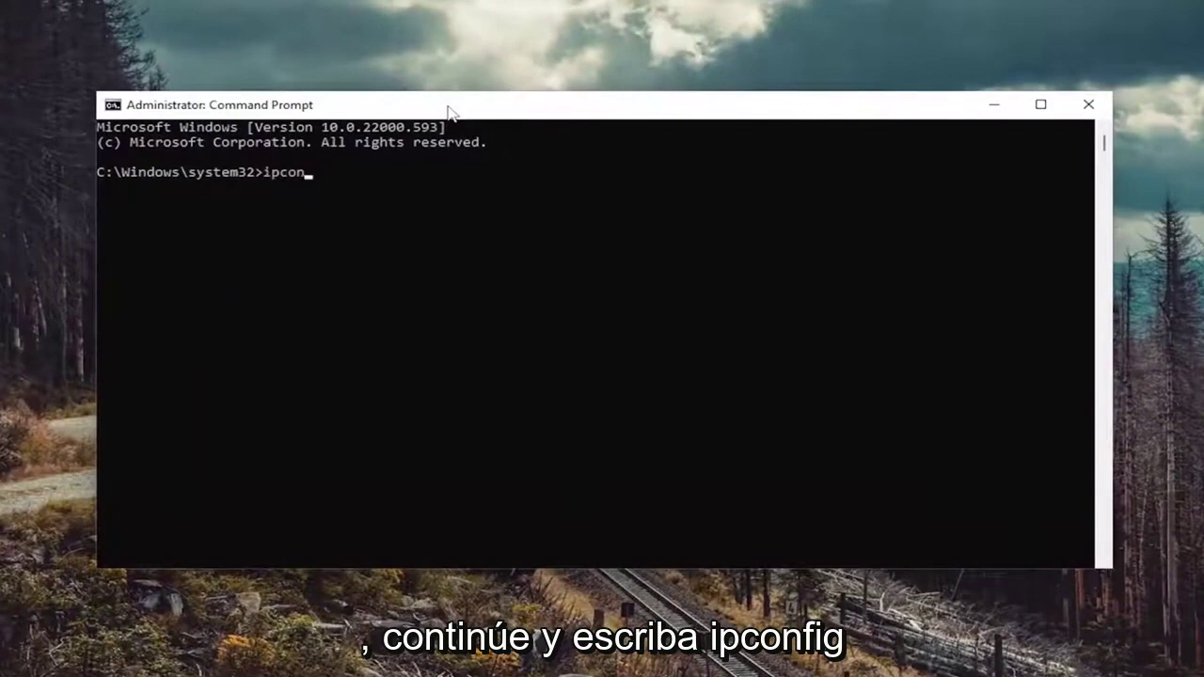
type("fig /f")
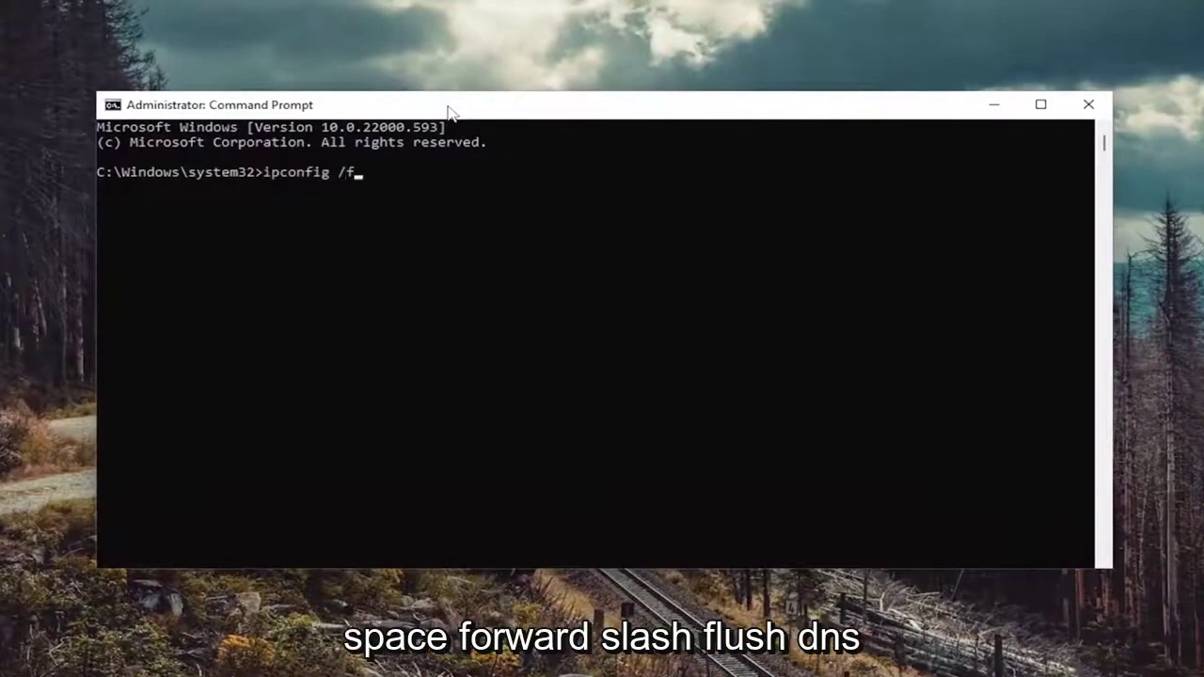
type("lushdn")
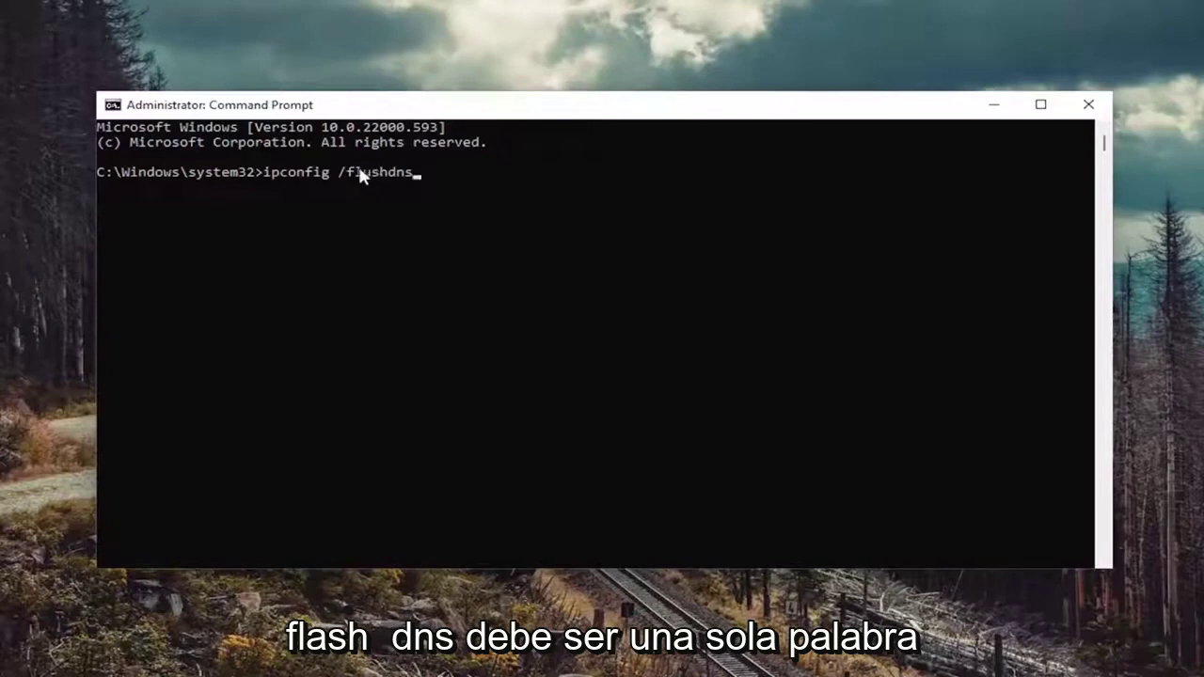
type("s")
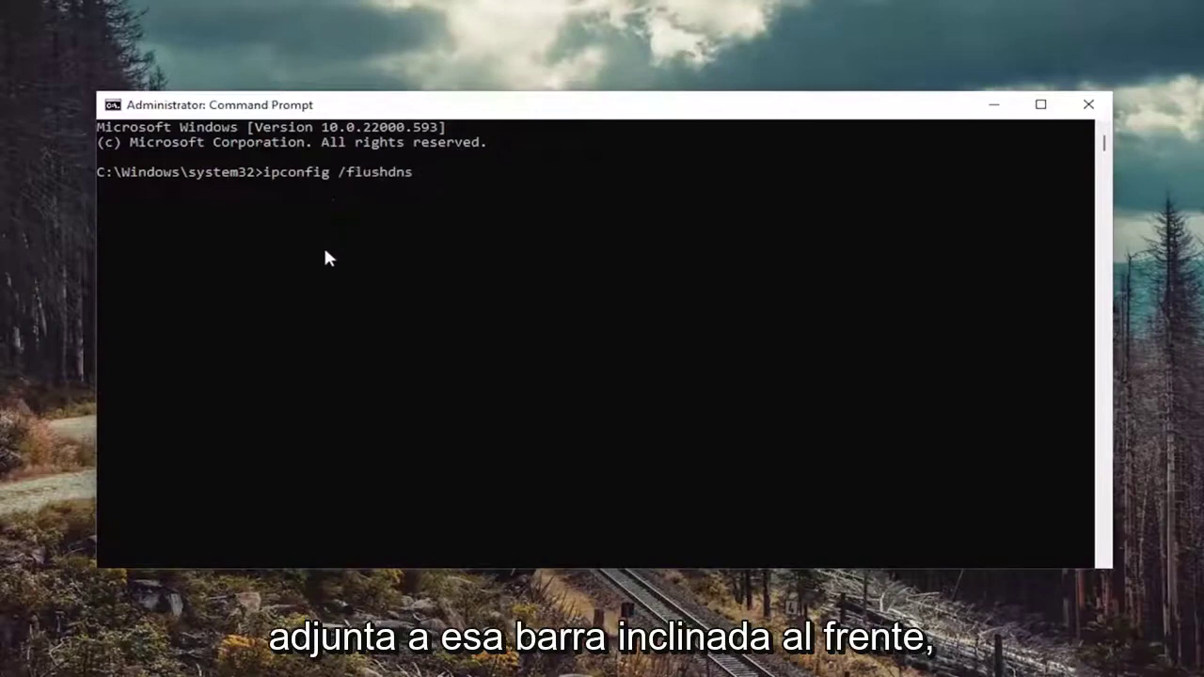
key("Return")
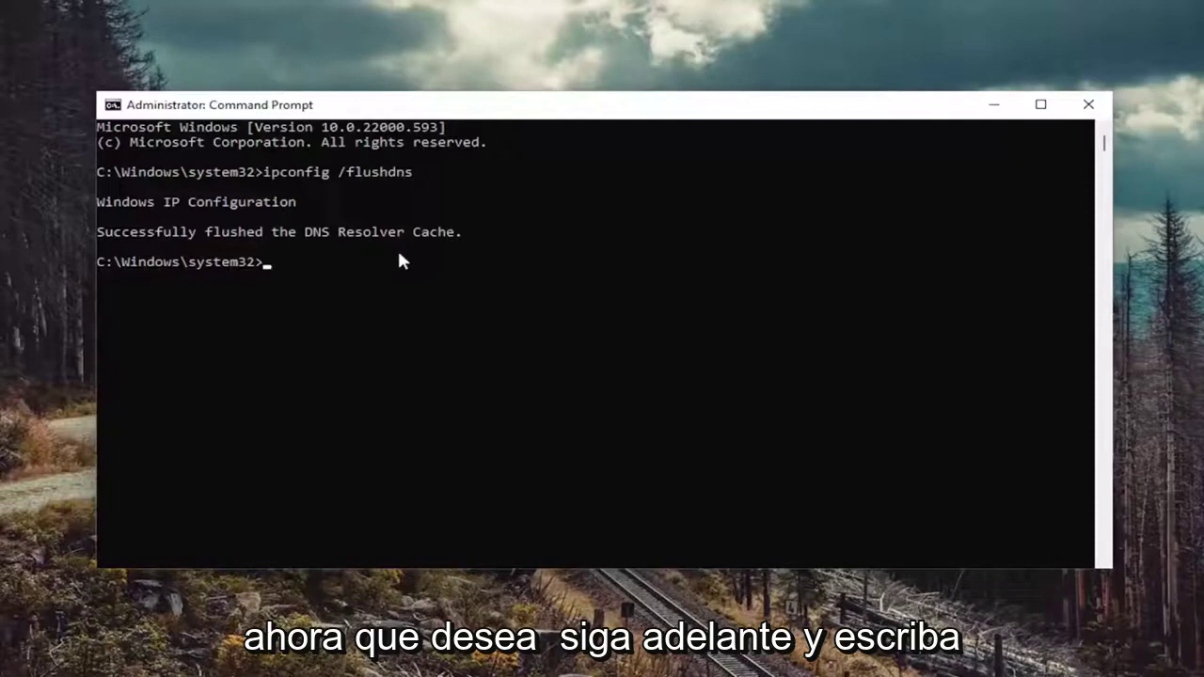
Step: Reset the Winsock catalog by running netsh winsock reset
type("netsh win")
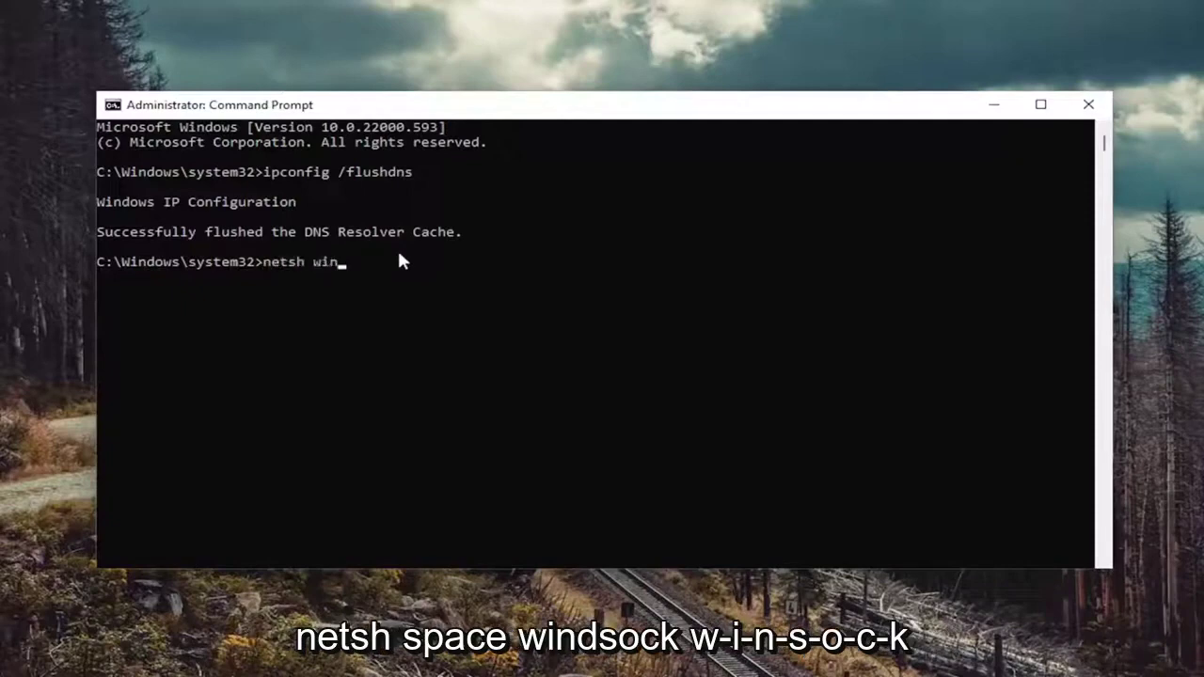
type("sock reset")
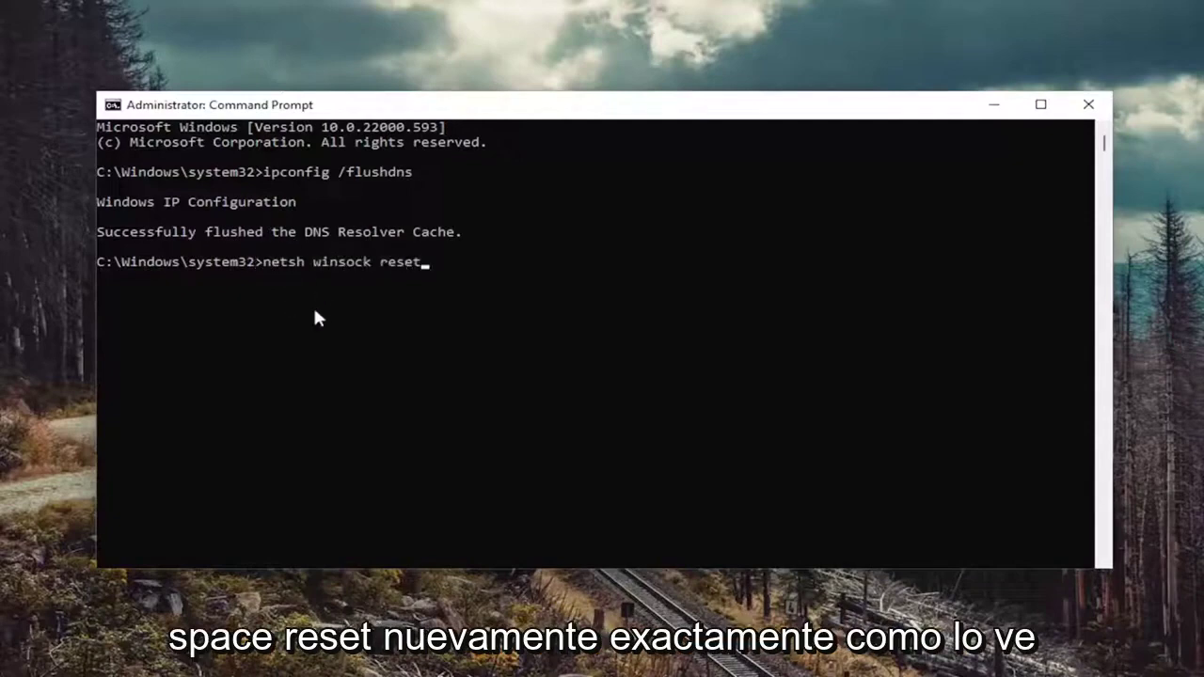
key("Return")
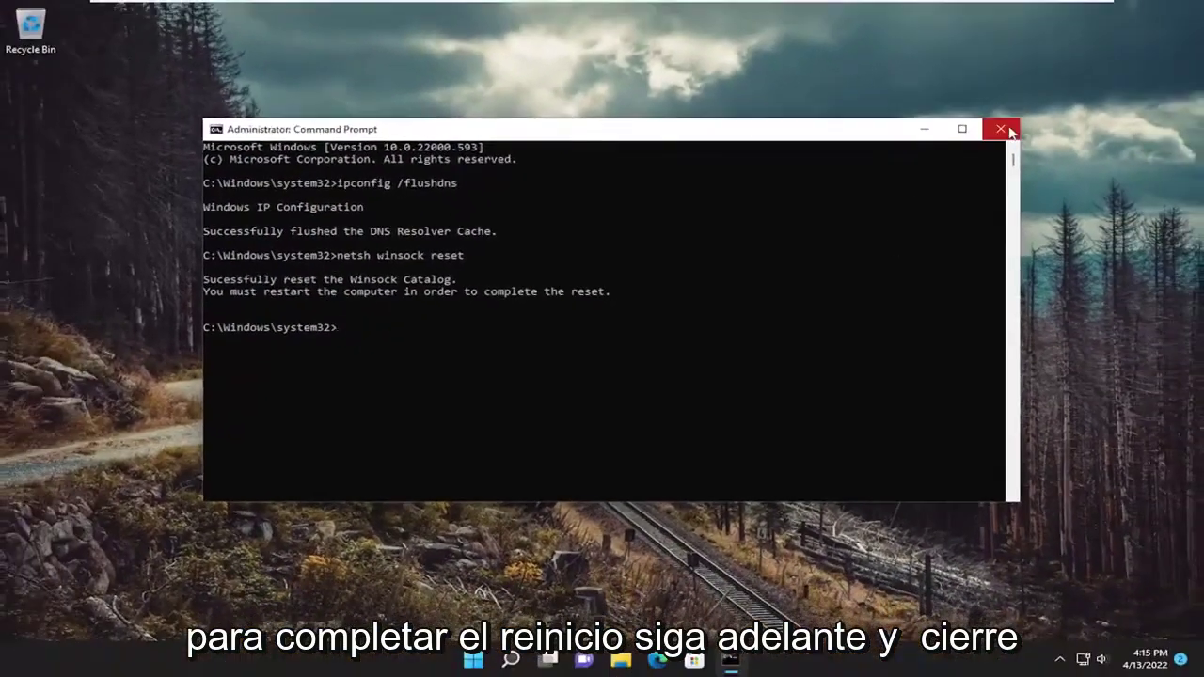
Step: Close Command Prompt and bring up the system's shut down or sign out options
left_click(1009, 132)
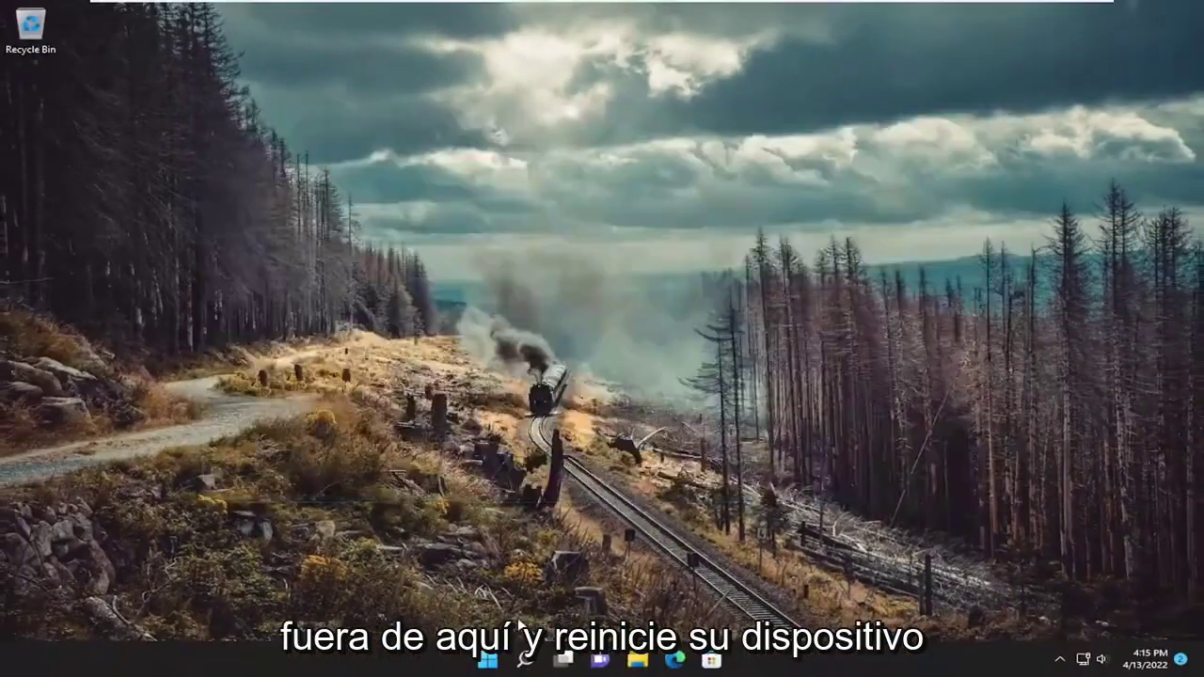
right_click(491, 661)
mouse_move(514, 602)
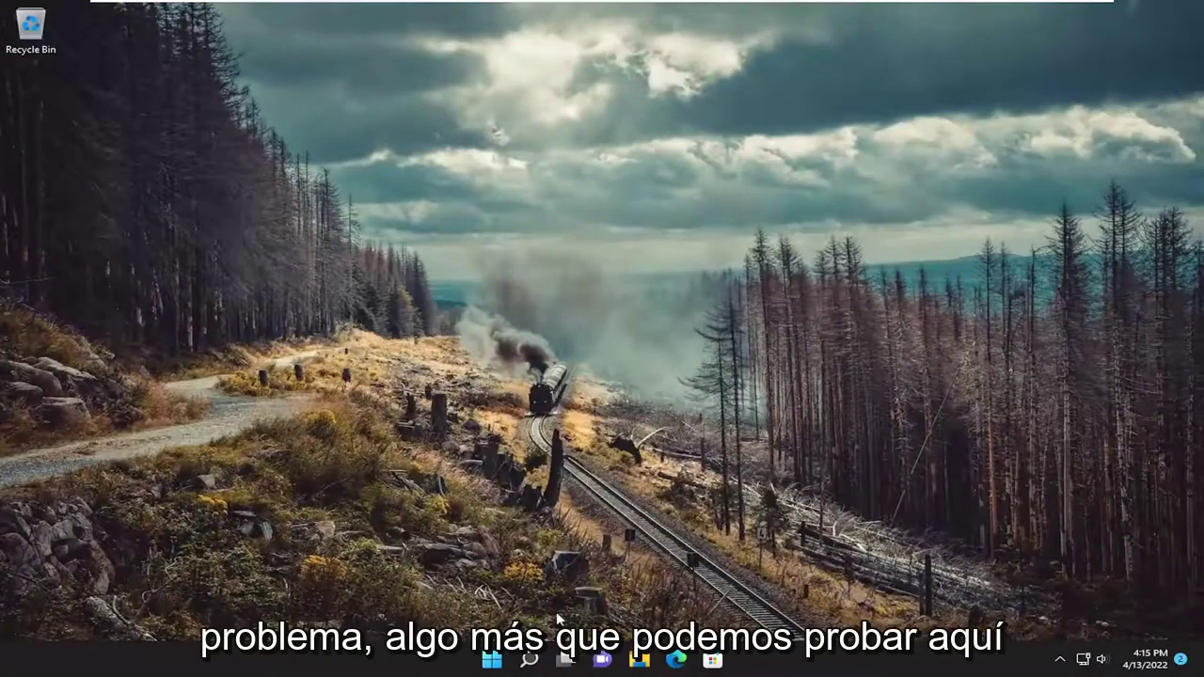
Step: Search for troubleshoot, open Troubleshoot settings and show the list of other troubleshooters
left_click(529, 661)
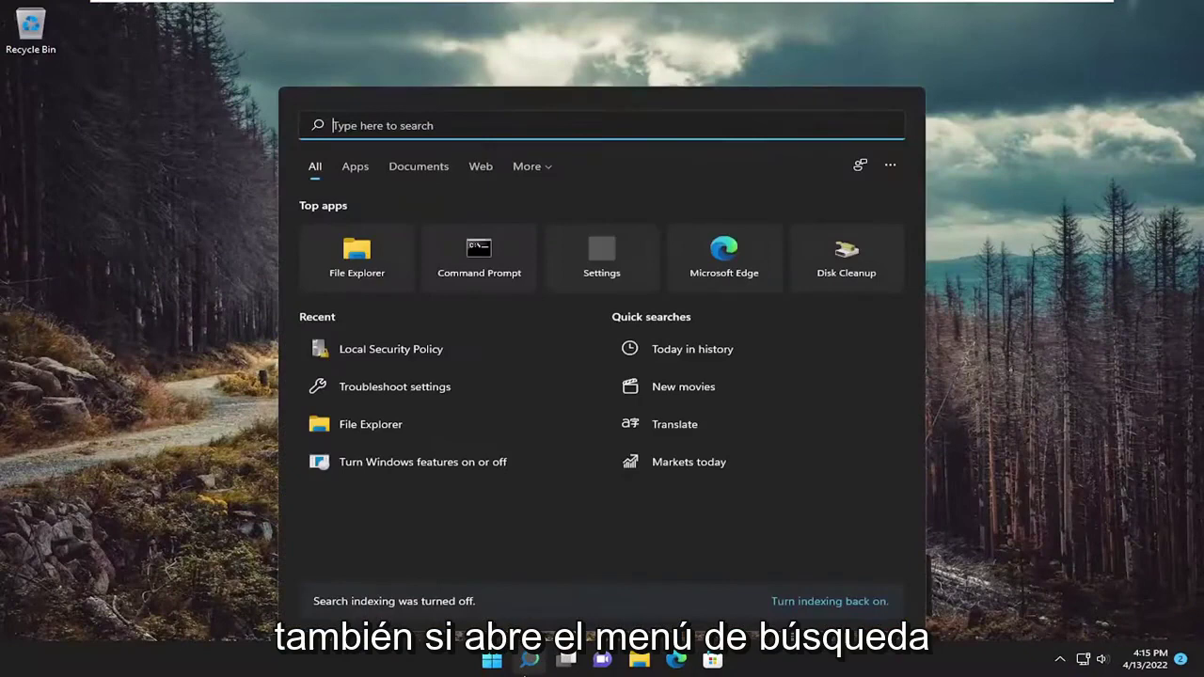
type("troubleshoot")
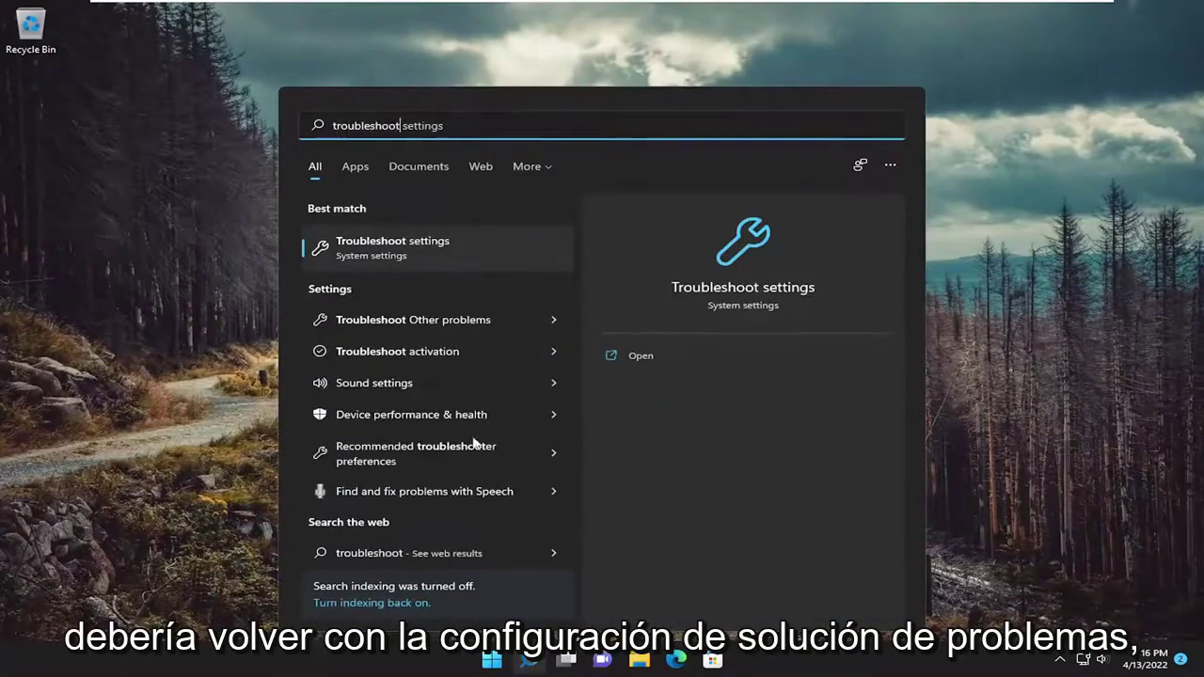
left_click(438, 247)
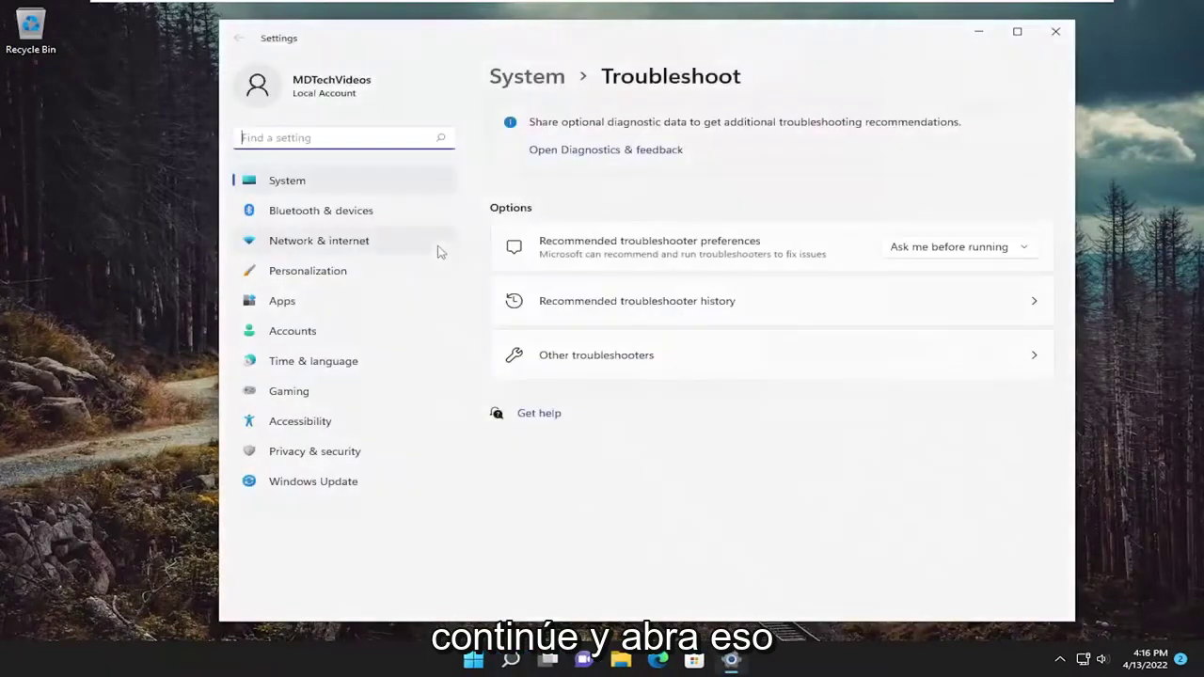
left_click(608, 362)
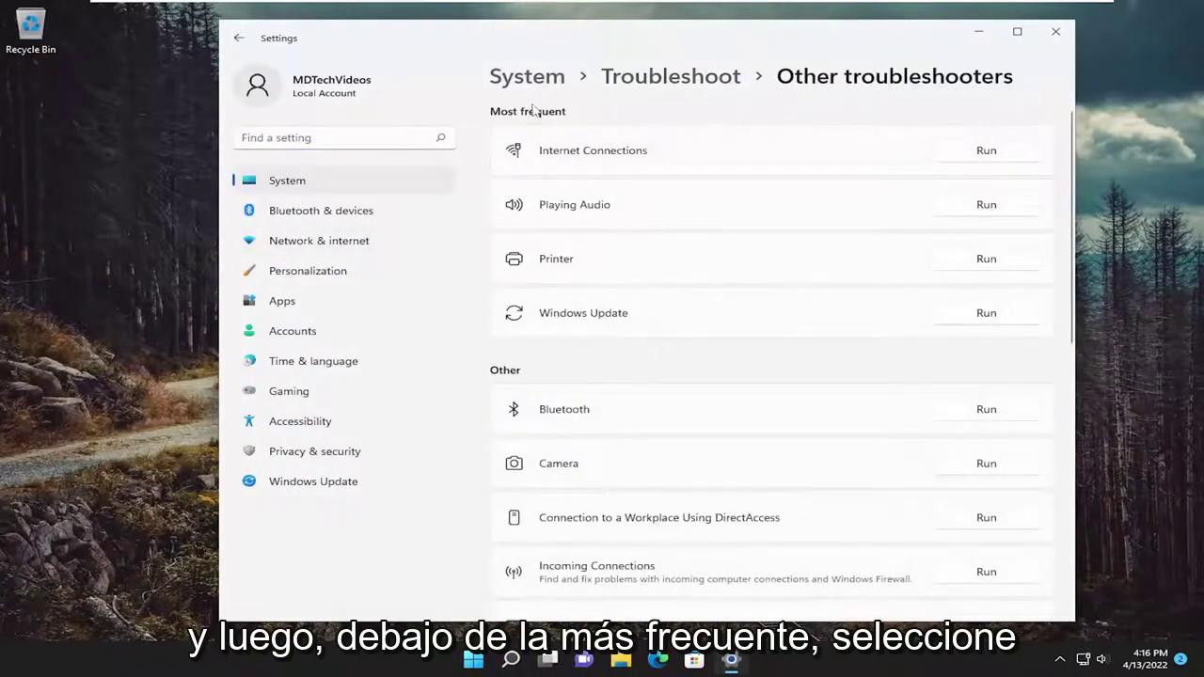
Step: Run the Internet Connections troubleshooter with "Troubleshoot my connection to the Internet" and close it when it finishes
left_click(985, 152)
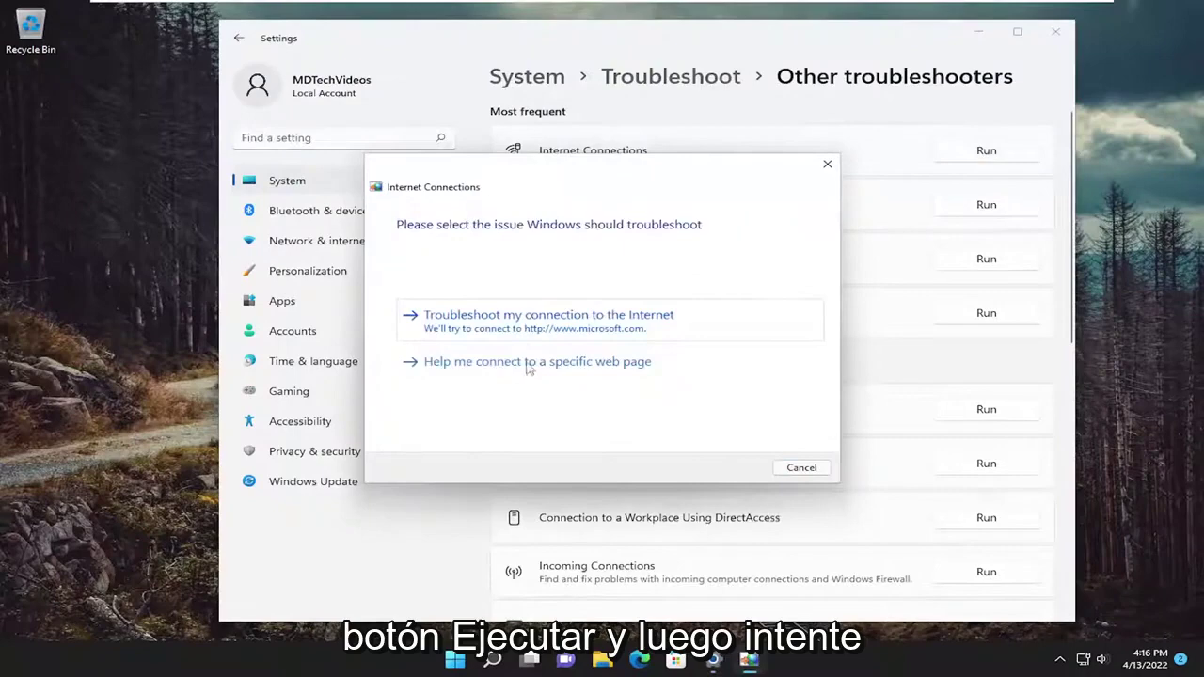
left_click(531, 326)
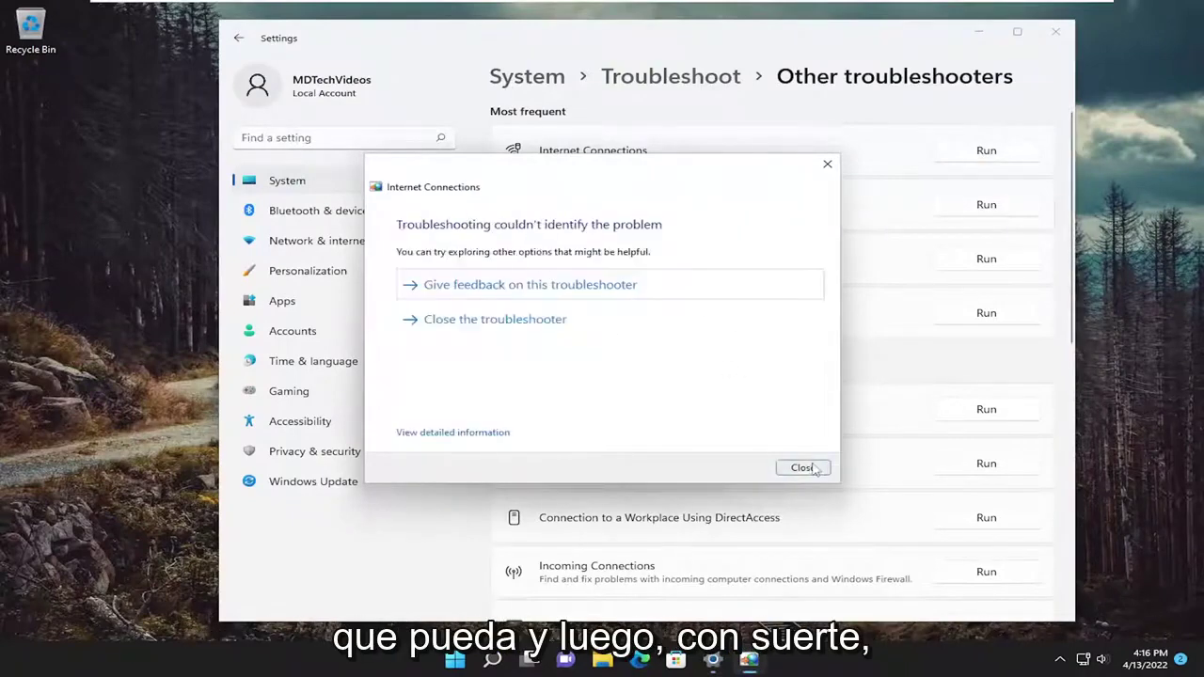
left_click(802, 467)
Step: Run the Network Adapter troubleshooter on all network adapters with google.com as the address, then close it and Settings
scroll(624, 371, "down", 1)
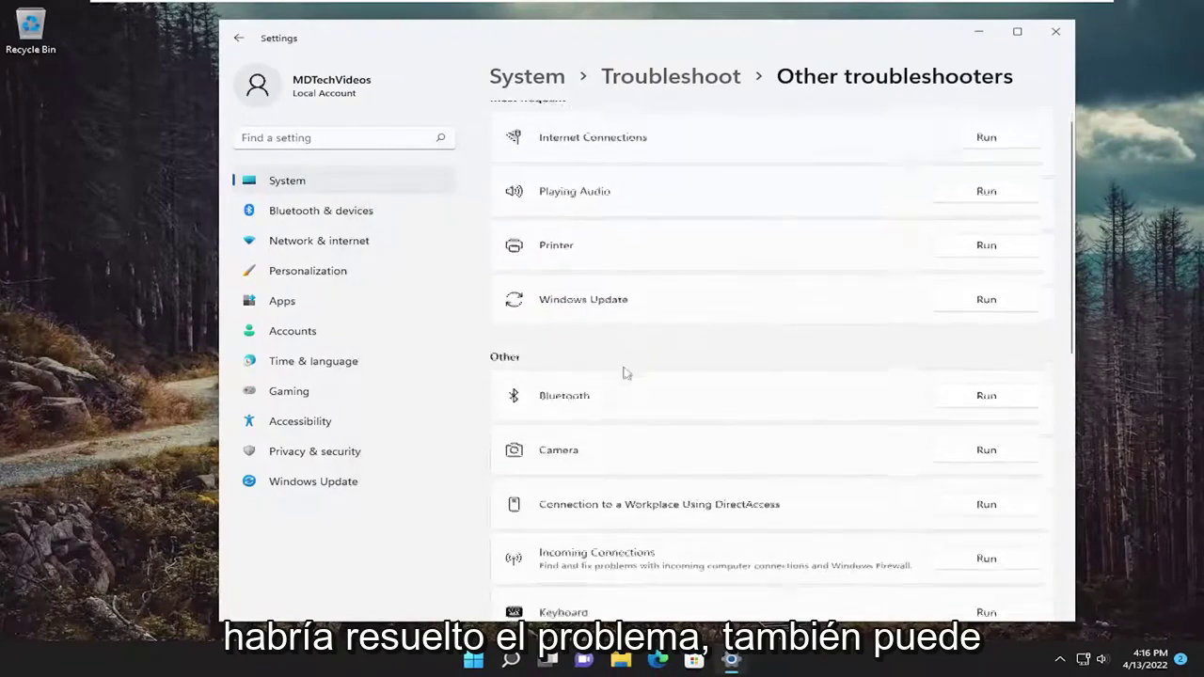
scroll(506, 376, "up", 1)
scroll(543, 377, "down", 3)
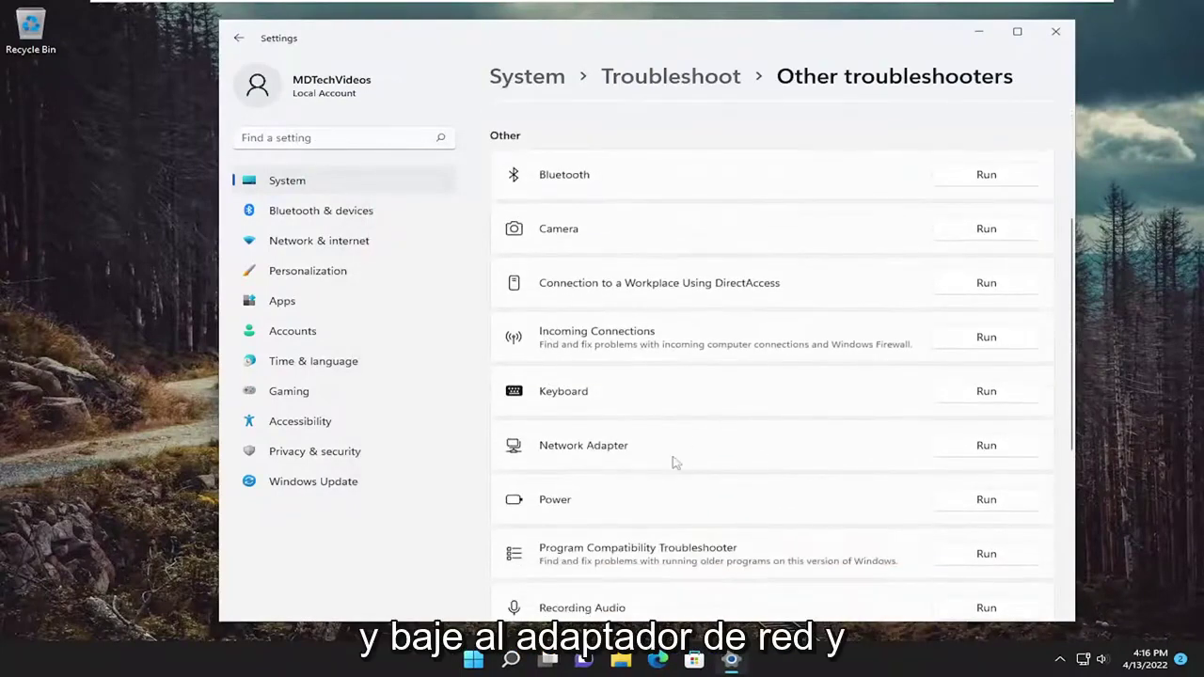
left_click(991, 452)
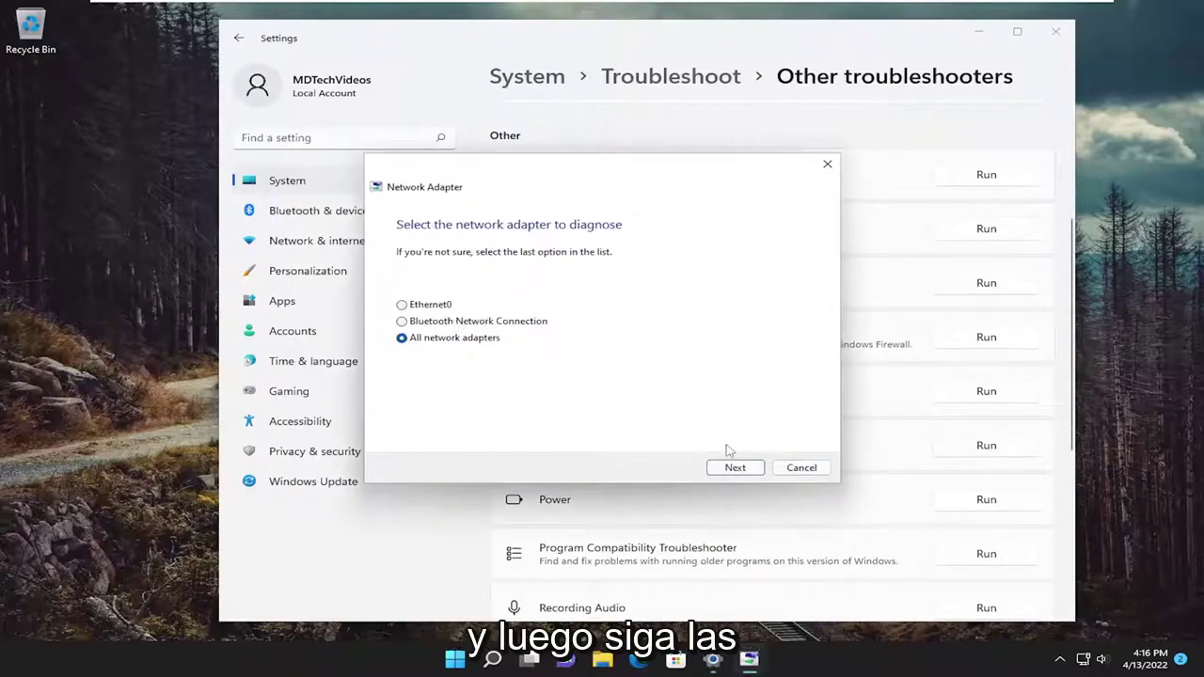
left_click(739, 471)
left_click(529, 315)
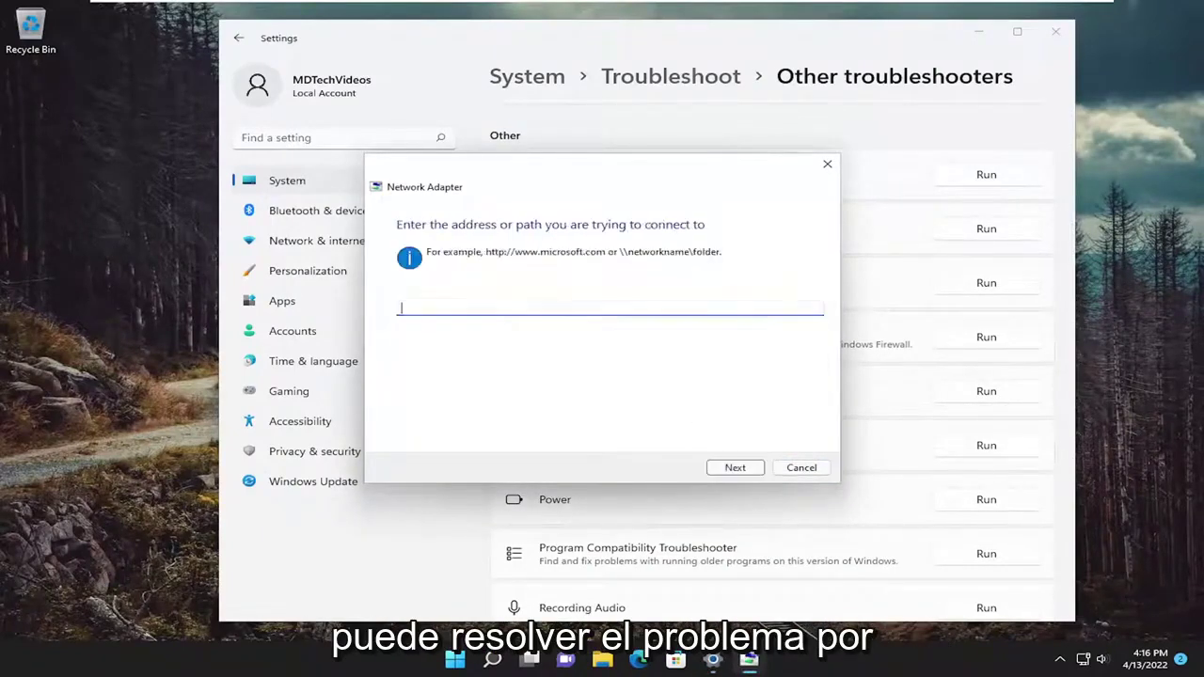
type("google.com")
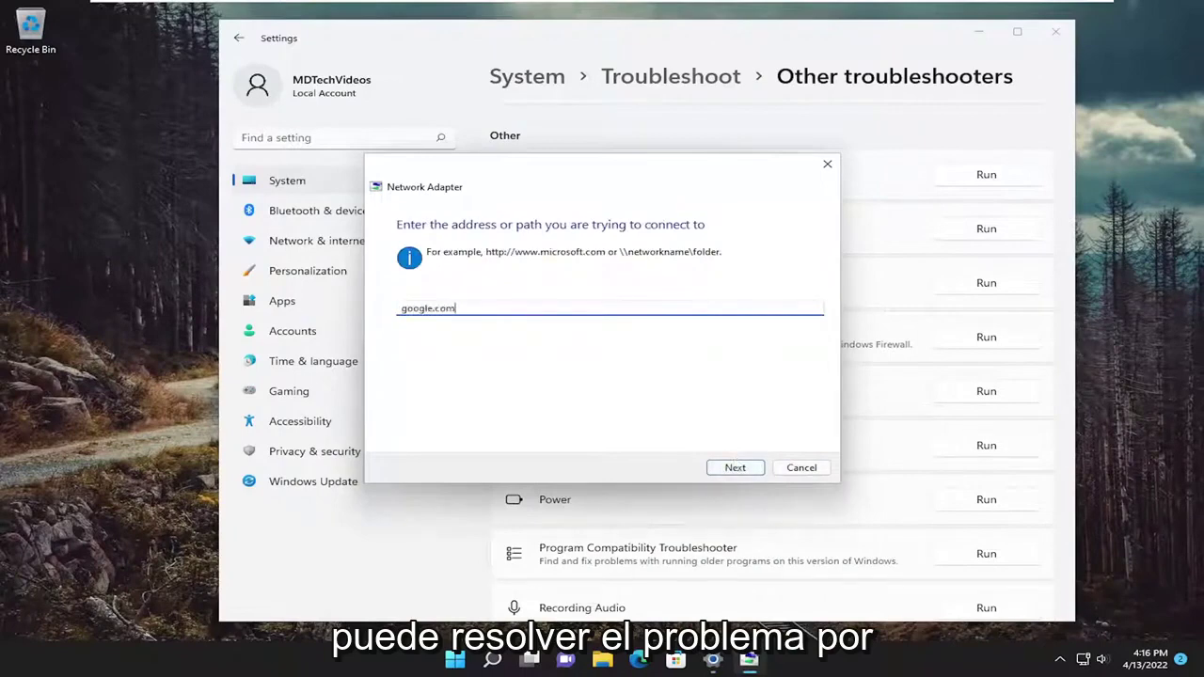
left_click(734, 468)
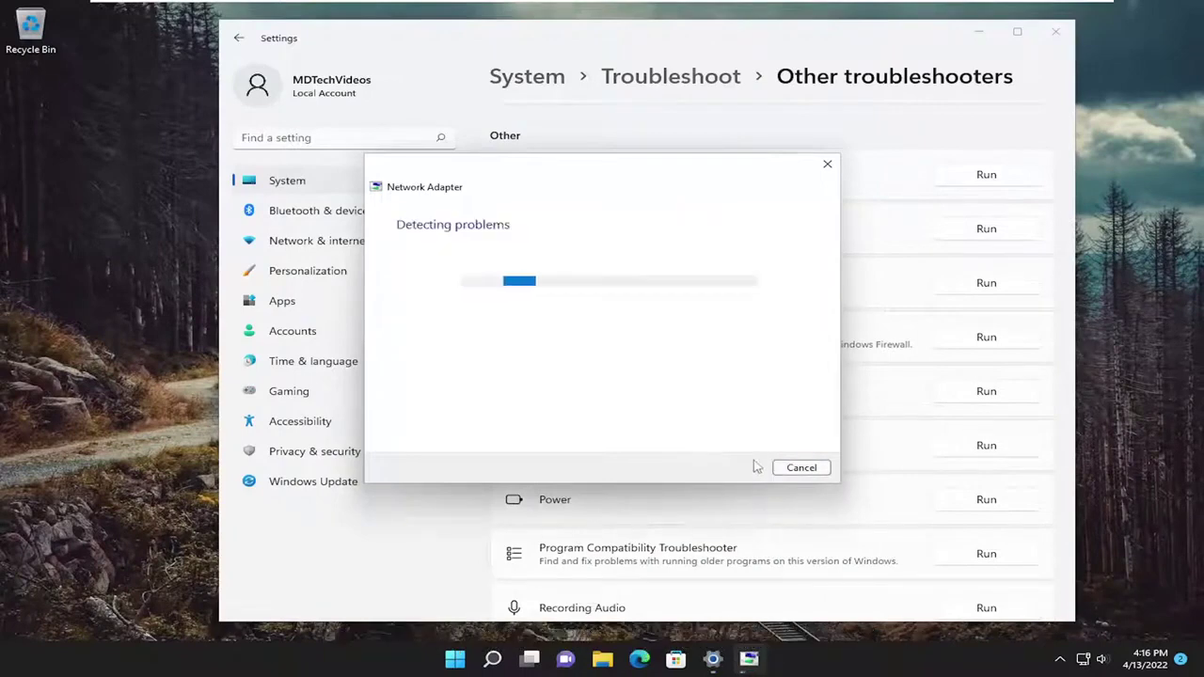
left_click(826, 164)
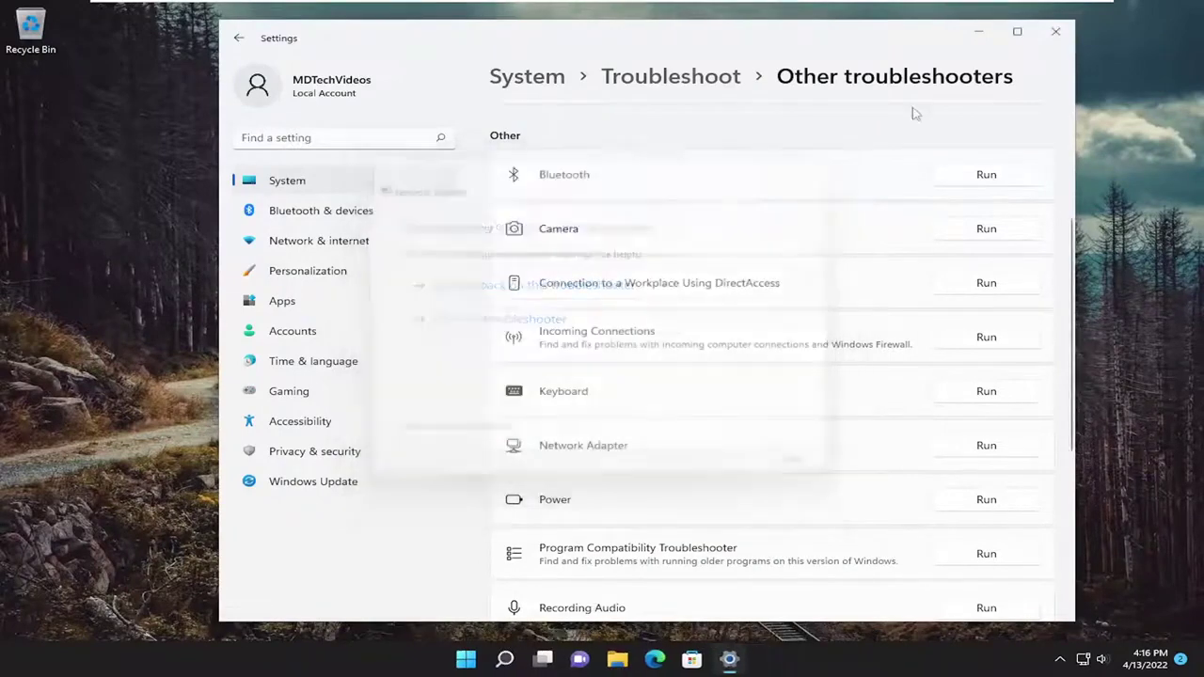
left_click(1058, 32)
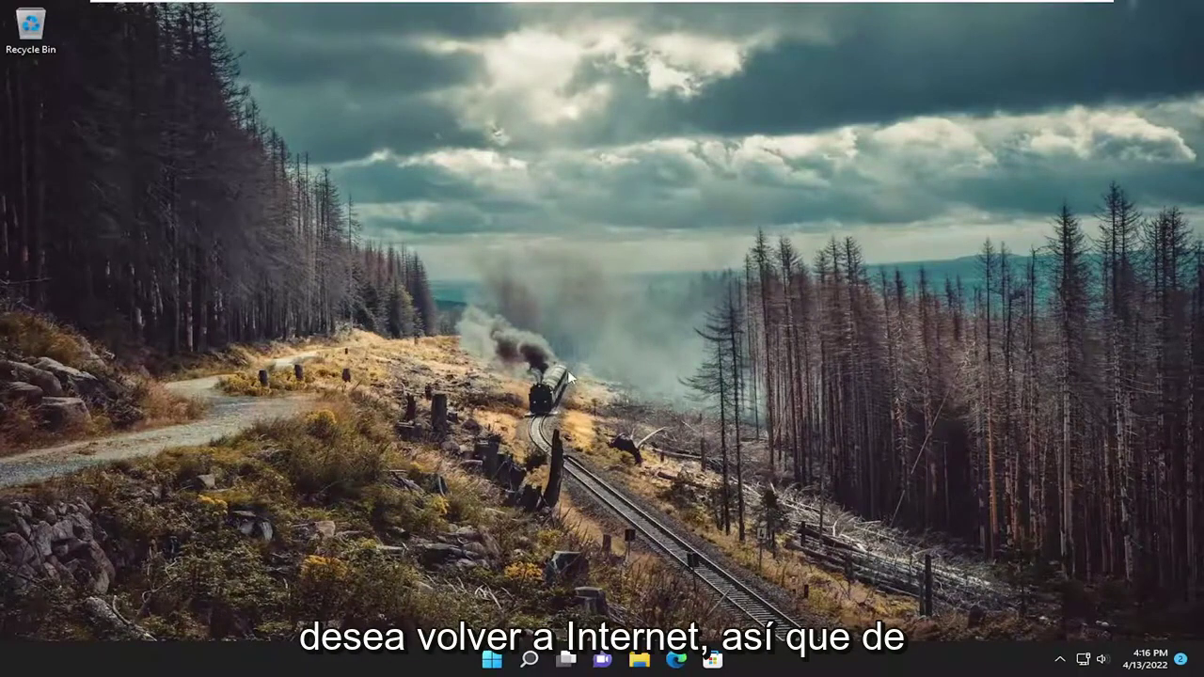
Step: Open Settings and go to the Network reset page in the advanced network settings
left_click(529, 661)
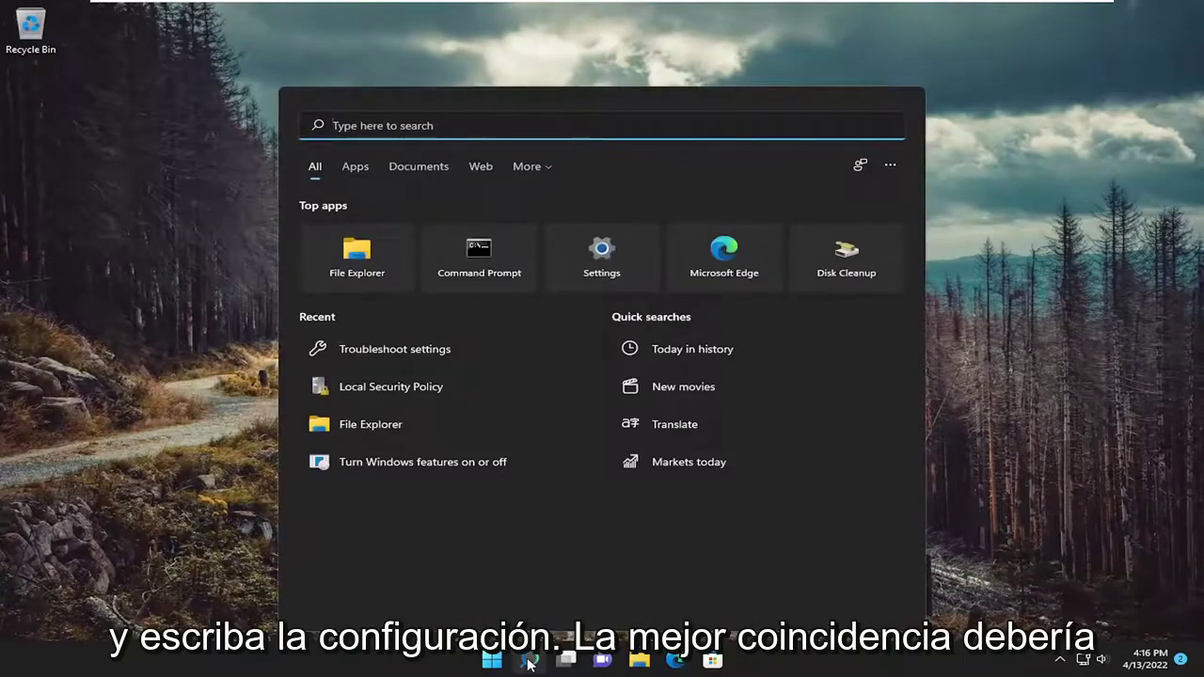
type("settings")
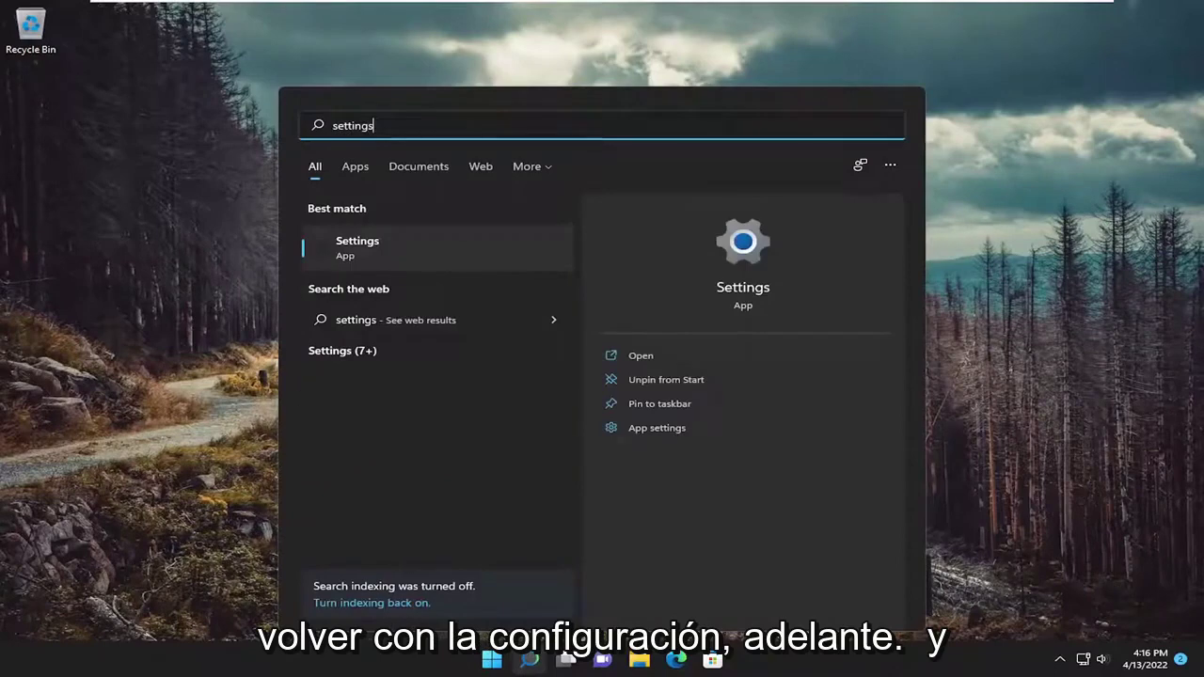
left_click(330, 246)
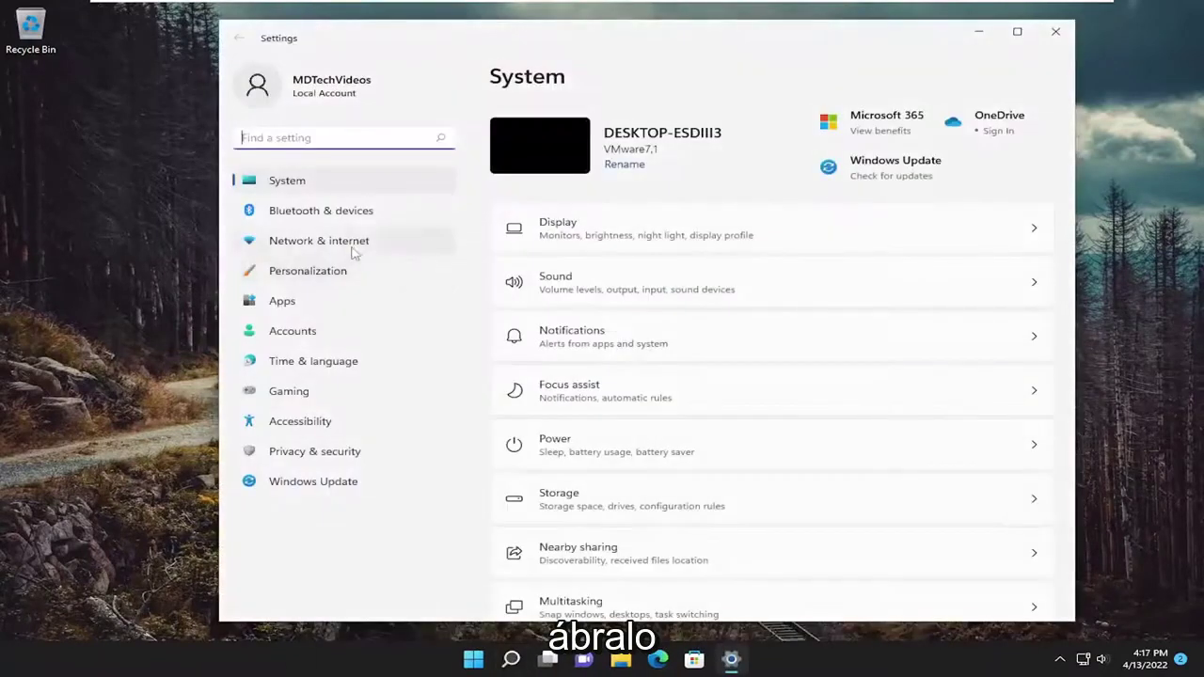
left_click(317, 242)
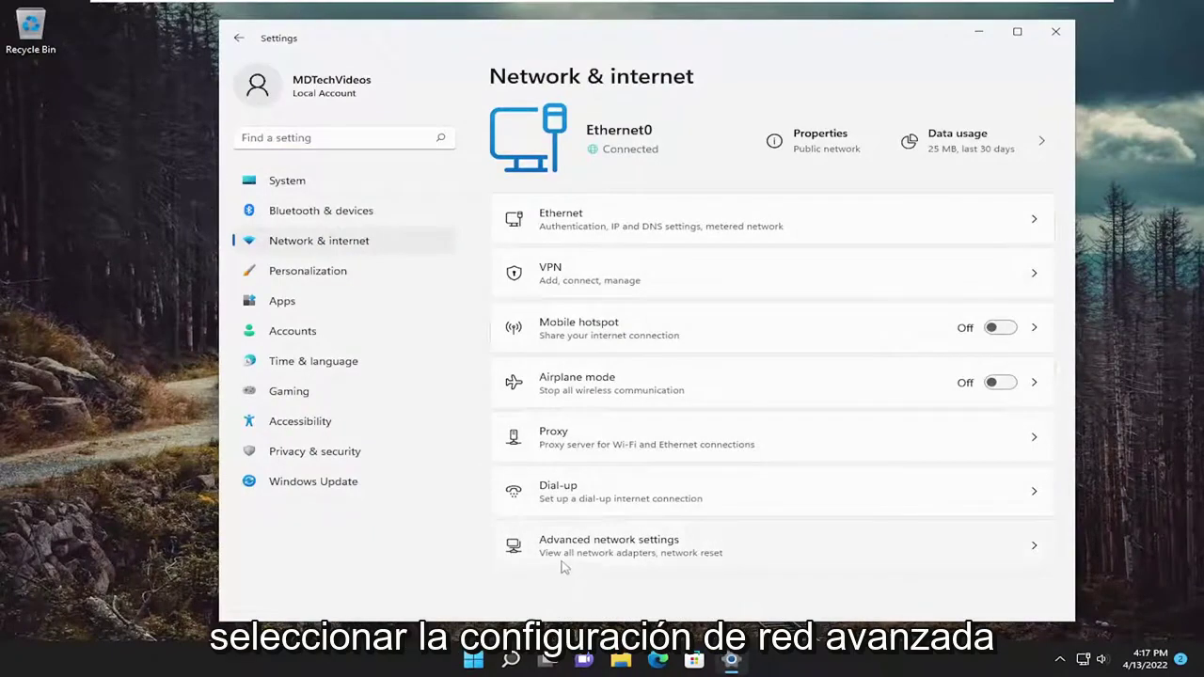
left_click(634, 545)
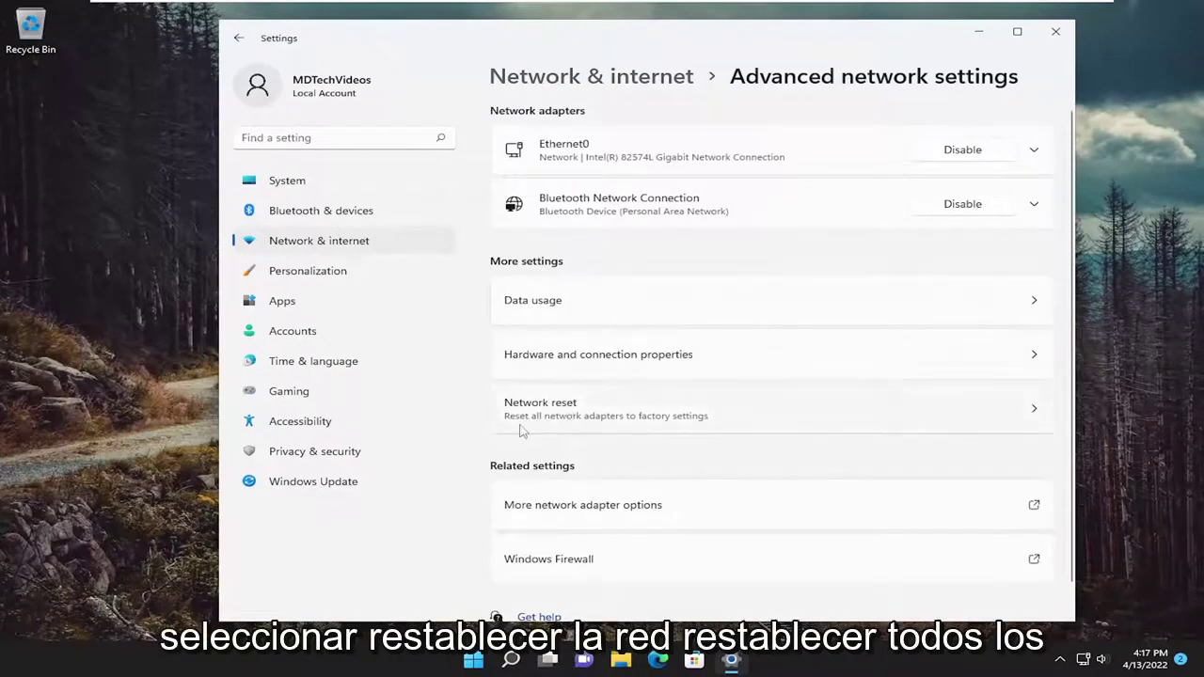
left_click(756, 418)
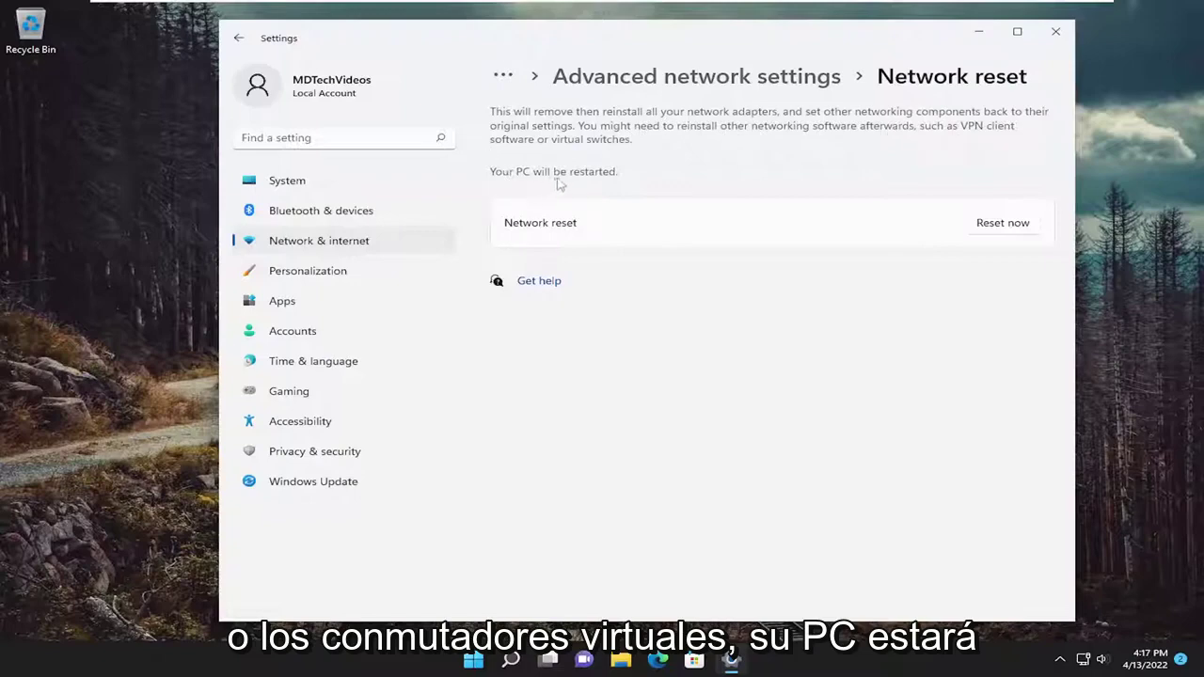
Step: Reset the network settings now, confirm the reset and dismiss the sign-out notice
left_click(1003, 226)
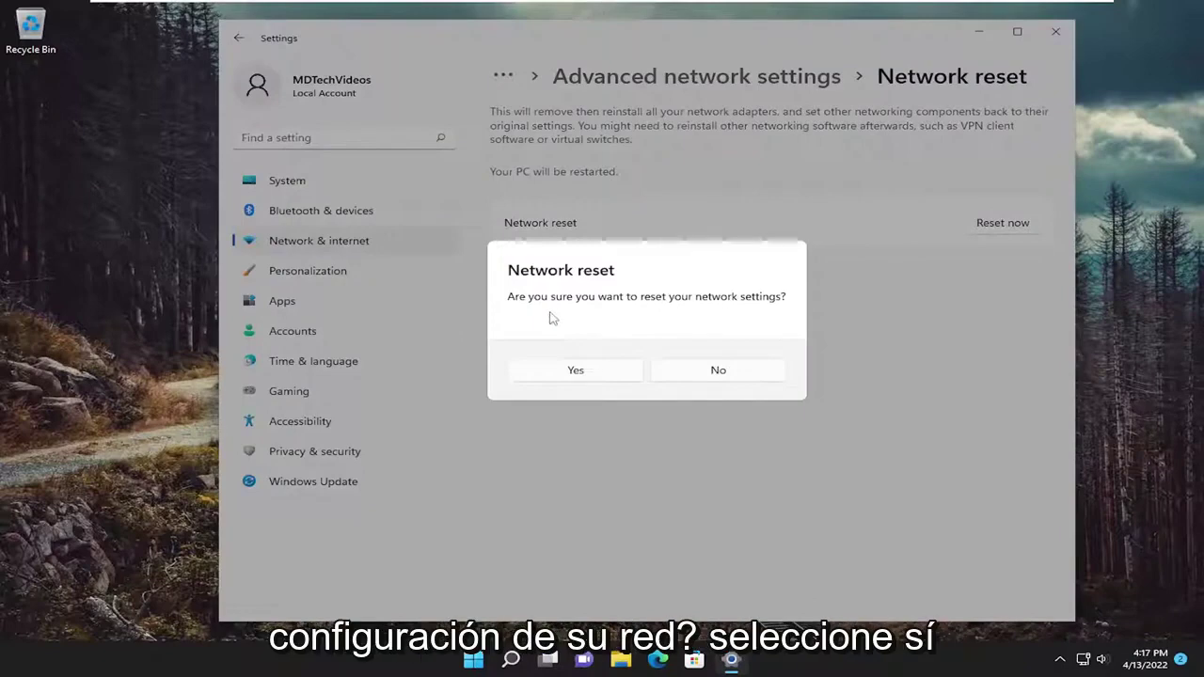
left_click(572, 373)
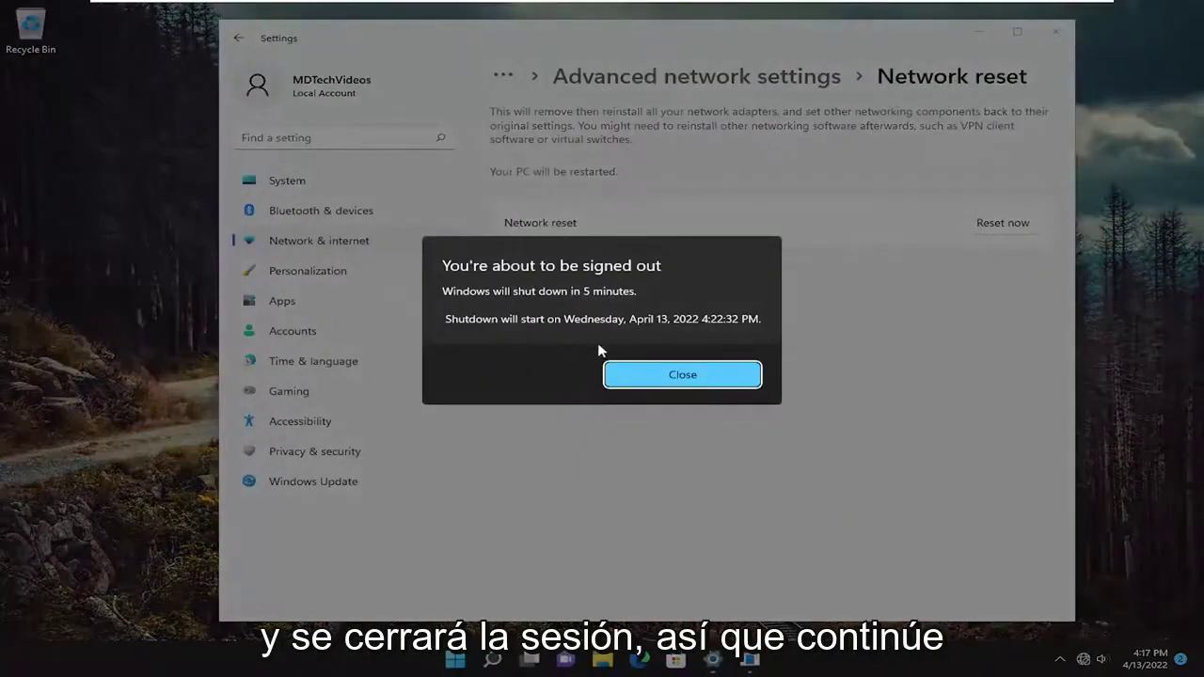
left_click(656, 379)
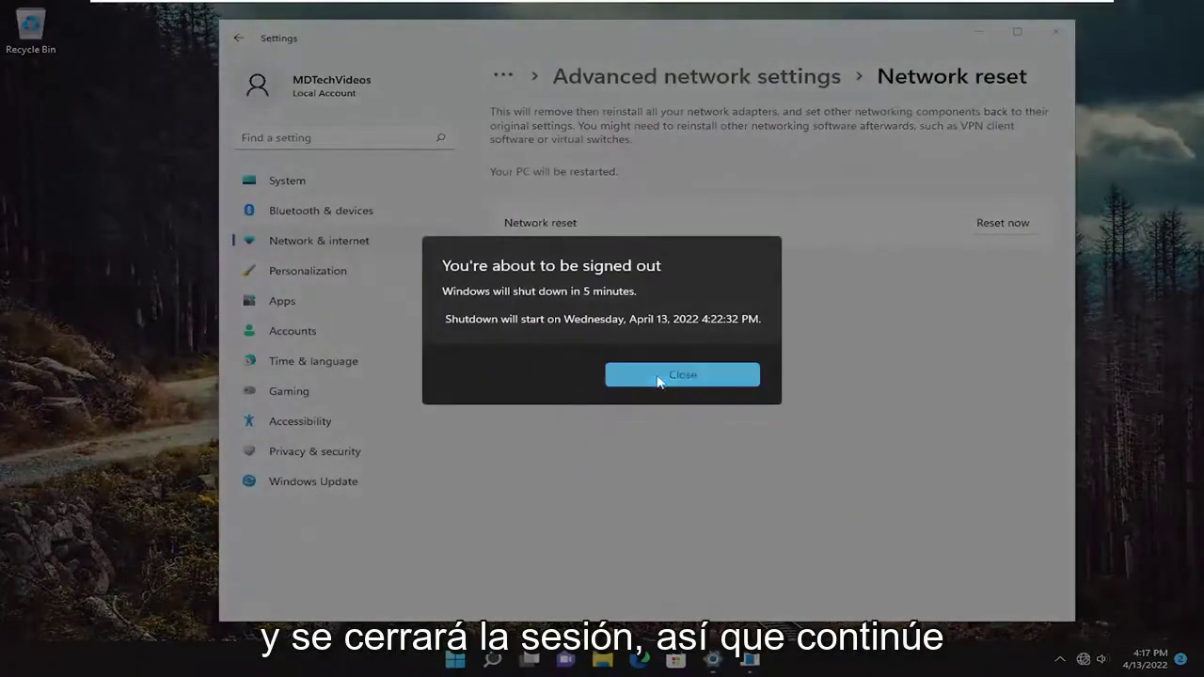
Step: Close the Settings window and open the Start shortcut list containing the shut down or sign out options
left_click(1057, 33)
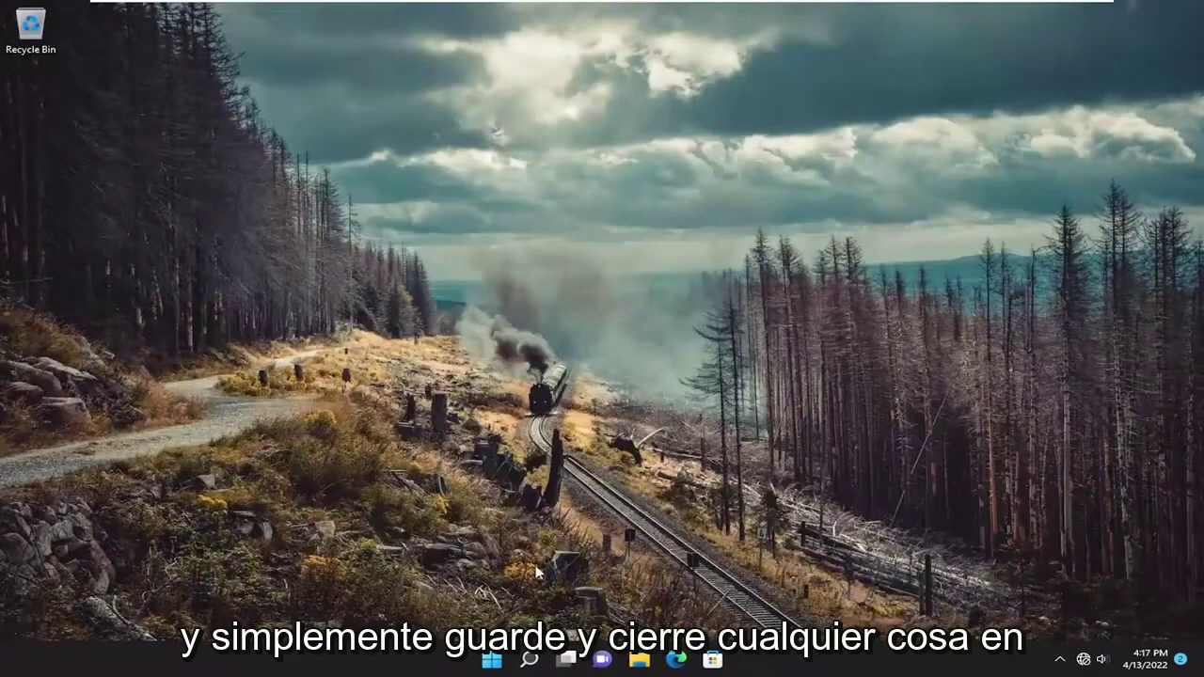
right_click(493, 660)
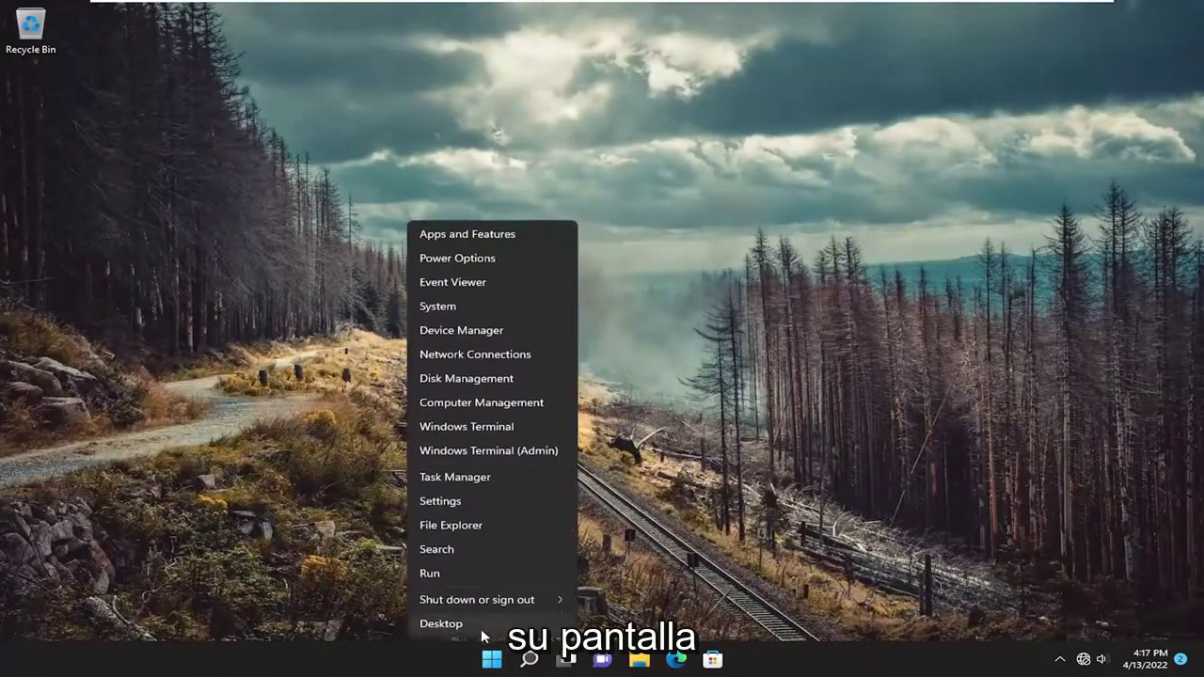